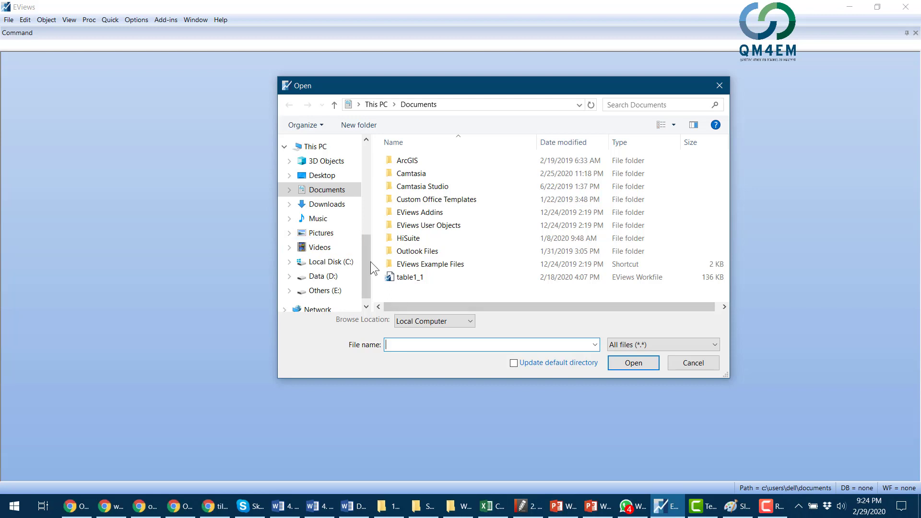
Step: Import the Desktop's 03. Table2_5_USA GDP spreadsheet as a workfile linked to its source file
drag(367, 261, 361, 159)
click(322, 166)
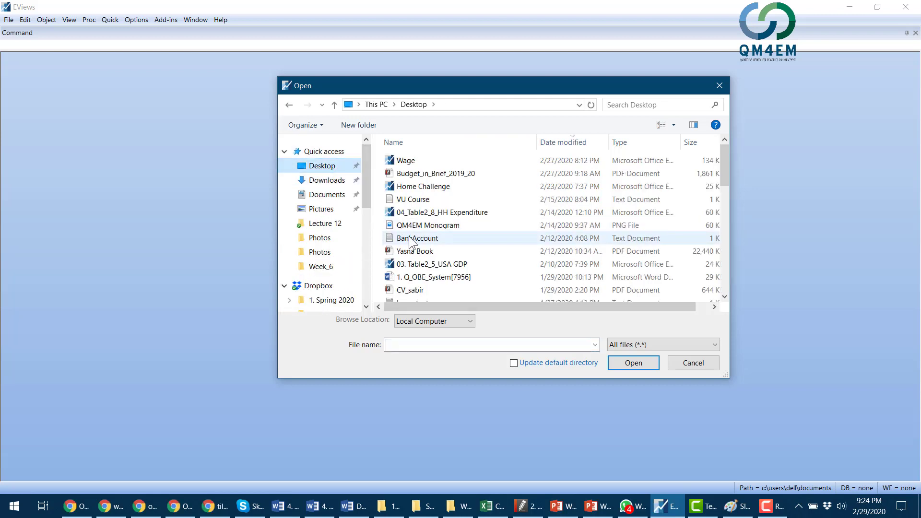
click(432, 269)
double_click(431, 269)
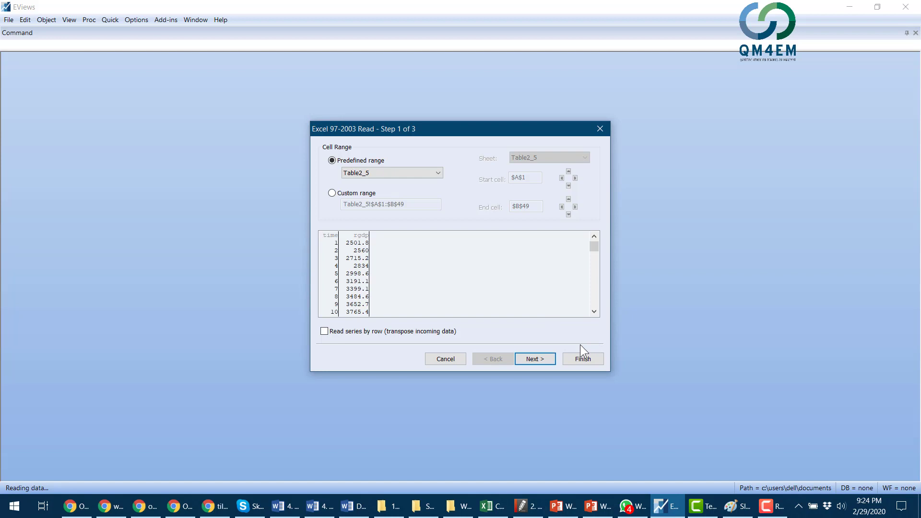
click(535, 361)
click(535, 361)
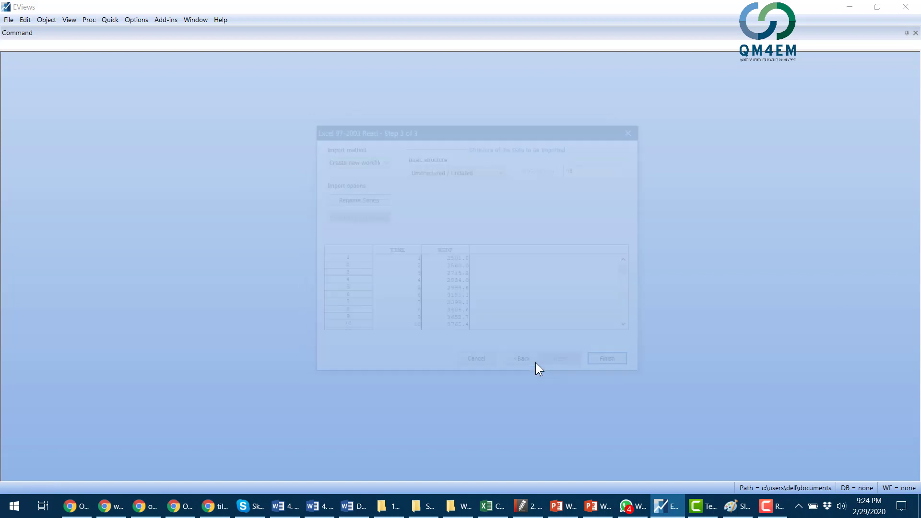
click(624, 363)
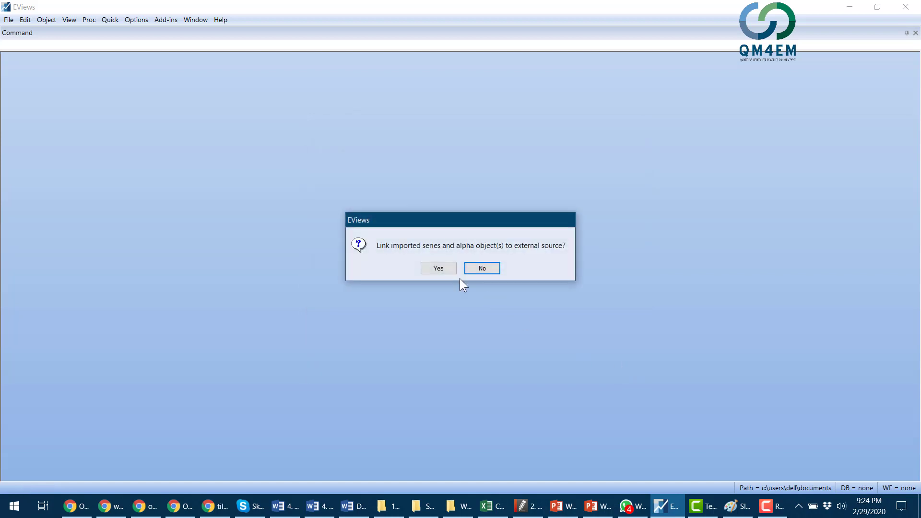
click(438, 268)
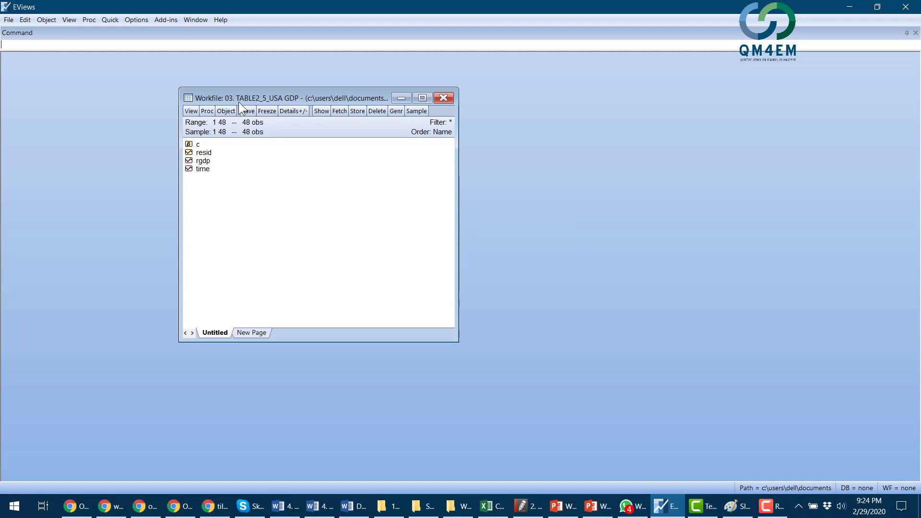
drag(238, 102, 83, 79)
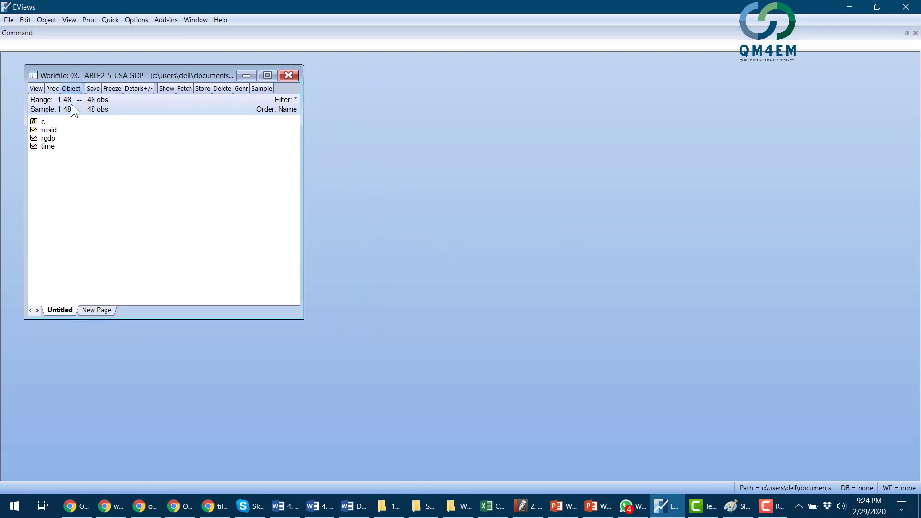
click(54, 138)
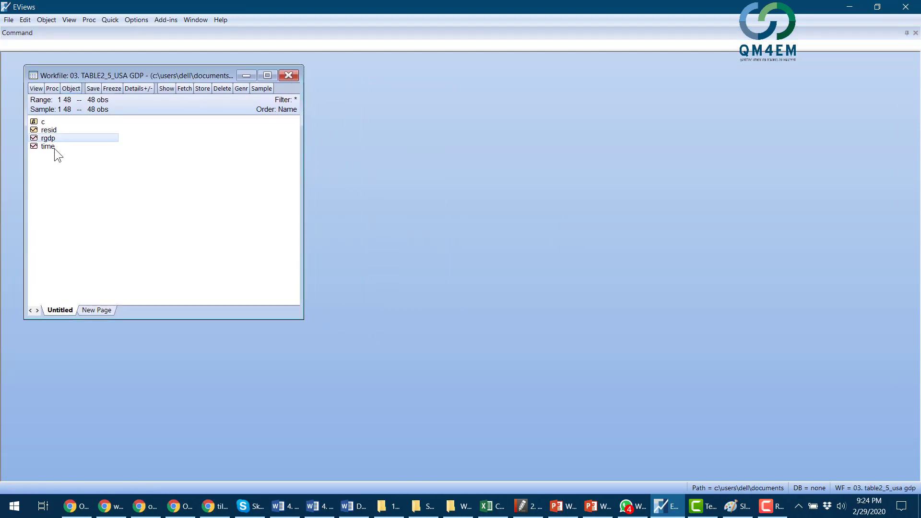
click(54, 148)
click(56, 139)
ctrl+click(65, 147)
right_click(74, 143)
mouse_move(82, 148)
click(227, 149)
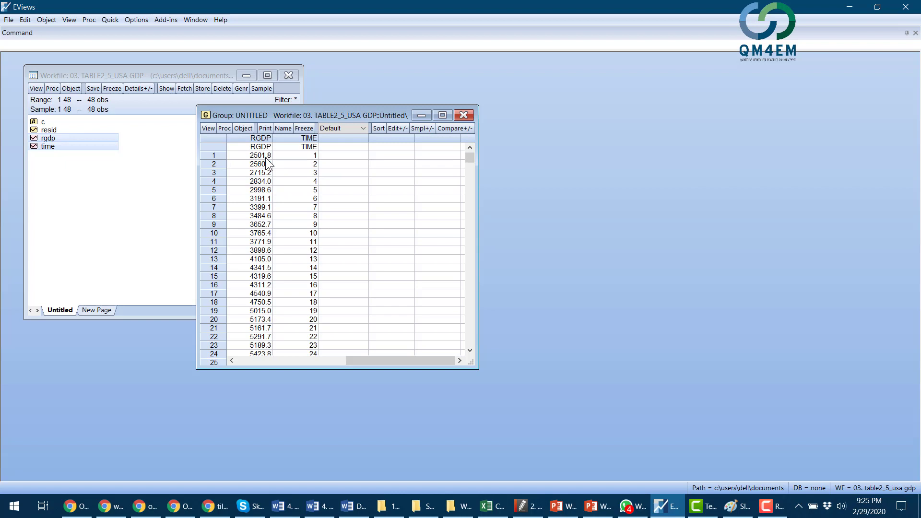
scroll(279, 361, down, 8)
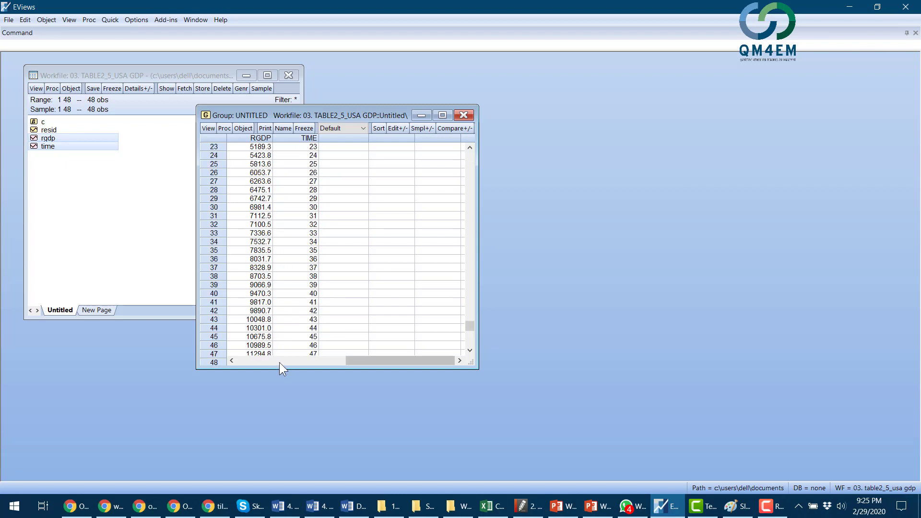
scroll(279, 367, down, 1)
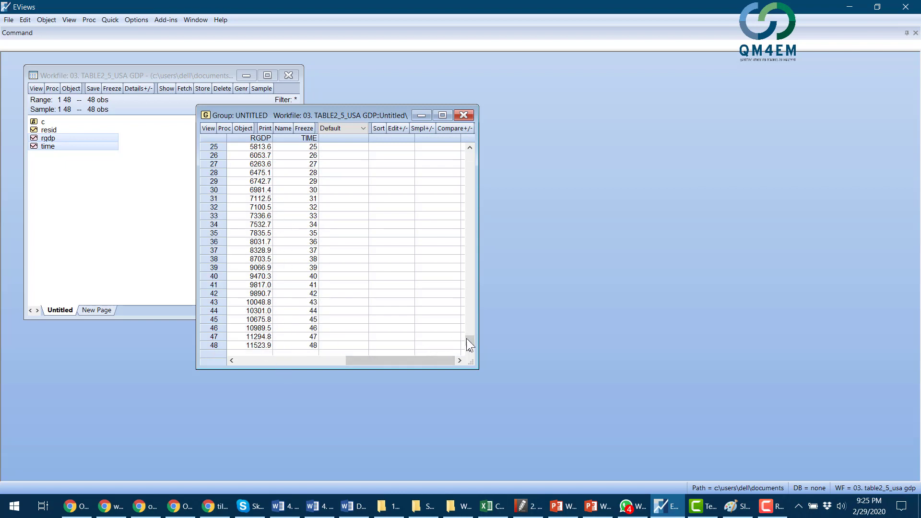
drag(466, 339, 464, 142)
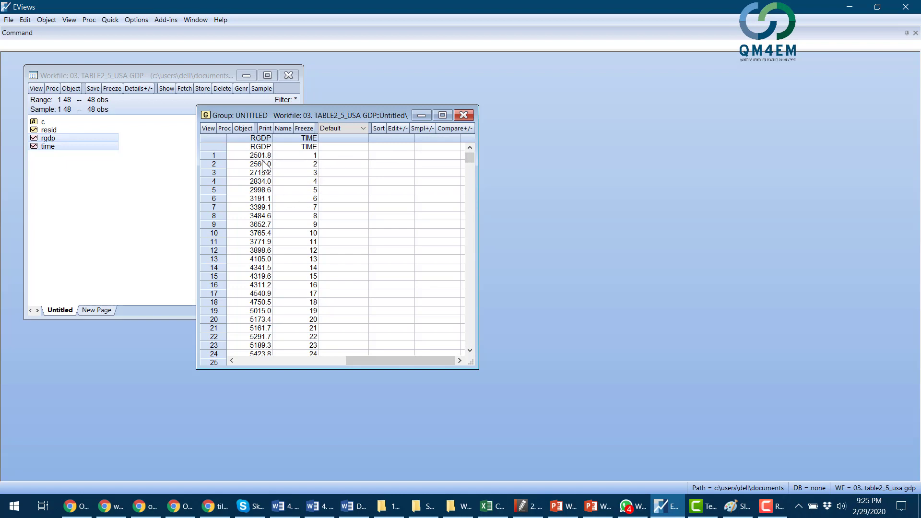
click(465, 115)
click(434, 274)
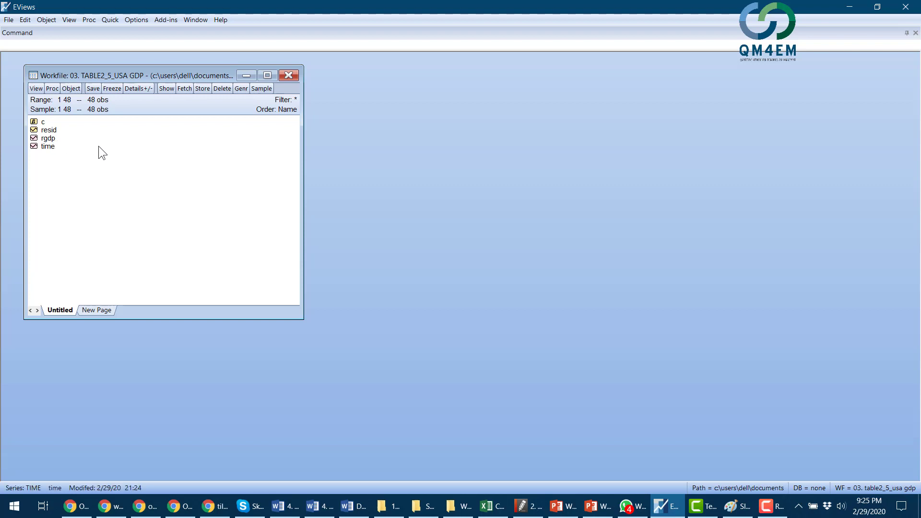
Step: Select the rgdp and time series together in the workfile window
click(52, 141)
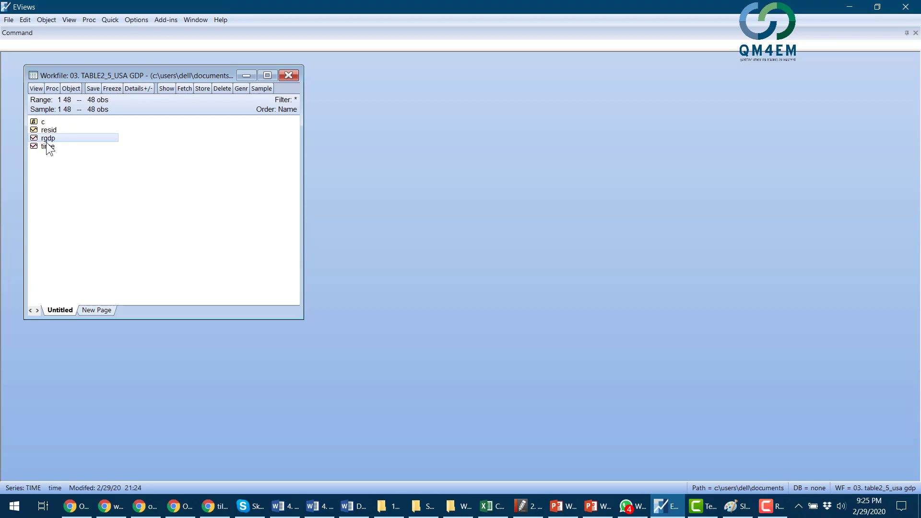
ctrl+click(52, 149)
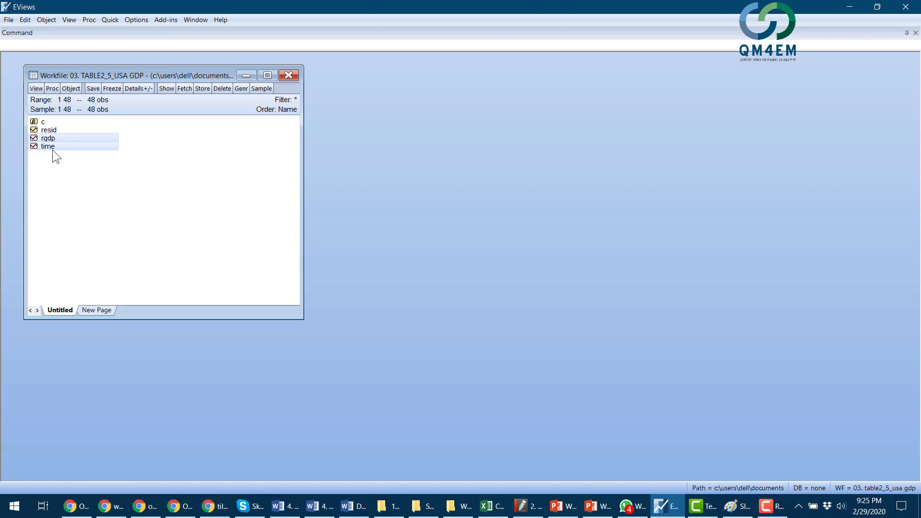
Step: Estimate the LS equation 'rgdp time c' from the selected series
right_click(69, 142)
mouse_move(93, 149)
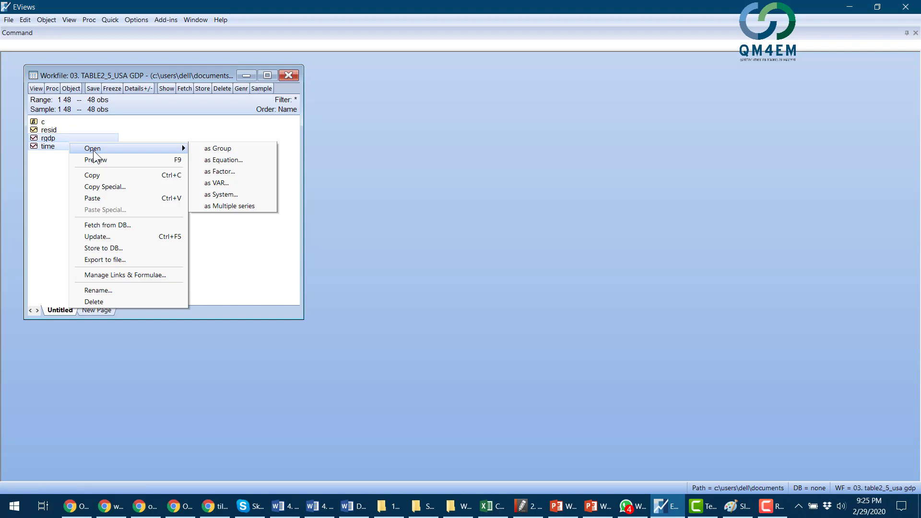
click(222, 163)
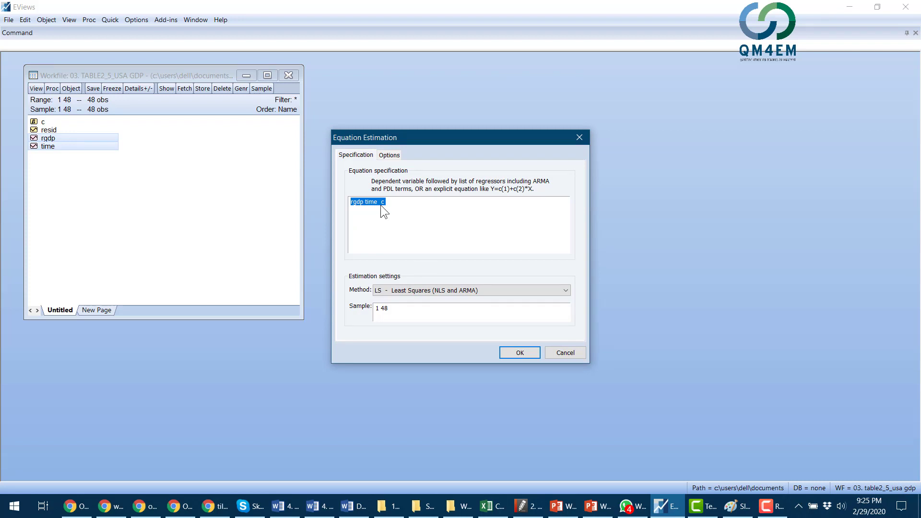
click(520, 353)
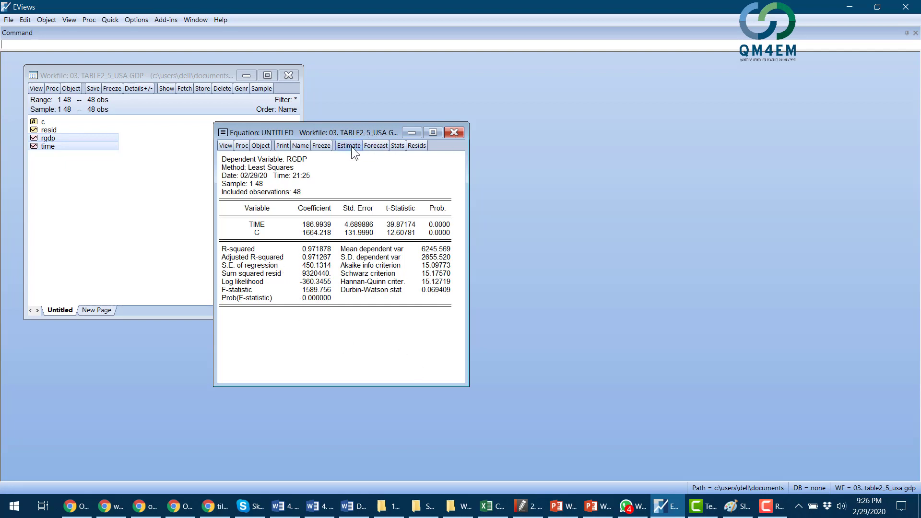
Step: Freeze the linear trend output into a table on the right and delete the untitled equation
click(320, 146)
drag(341, 148, 716, 83)
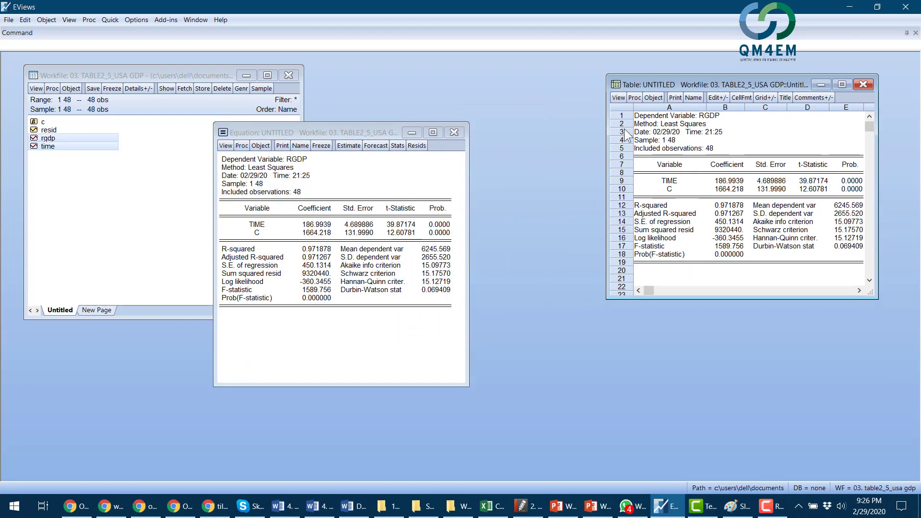
click(454, 130)
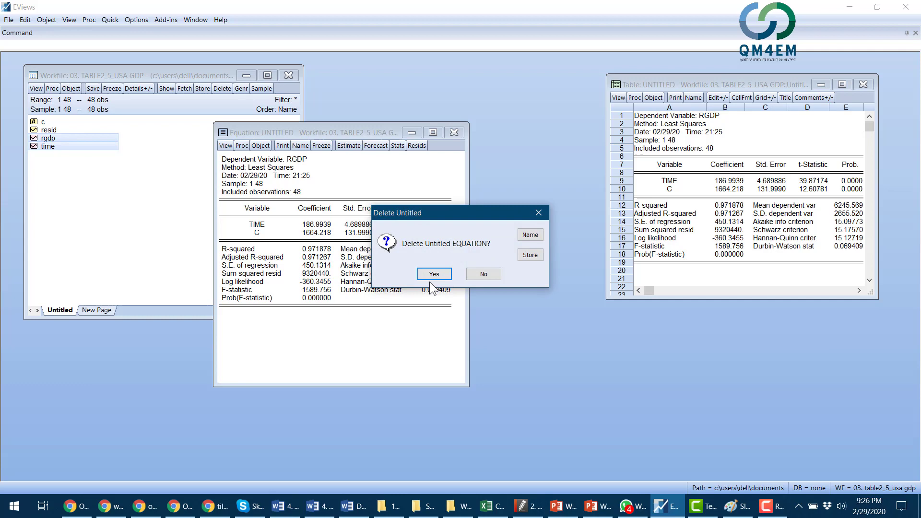
click(430, 274)
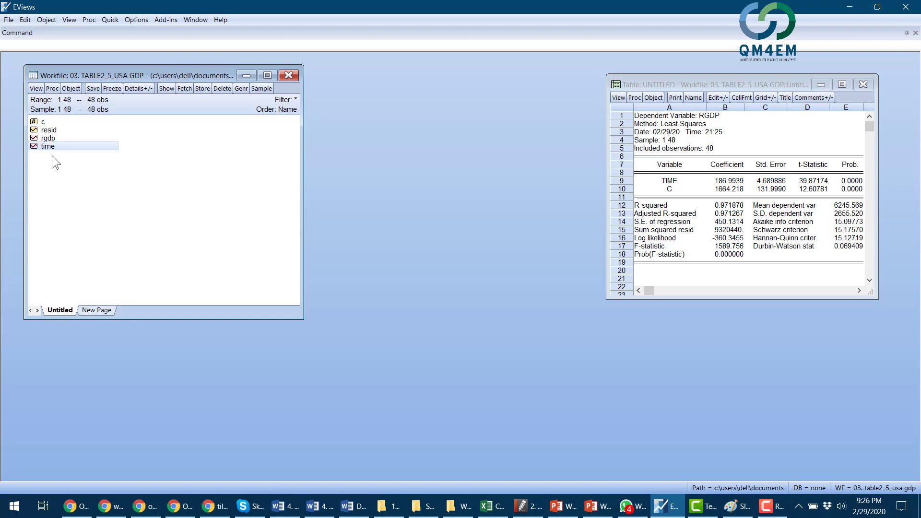
Step: Generate the series time_square = time*time in the workfile
click(71, 88)
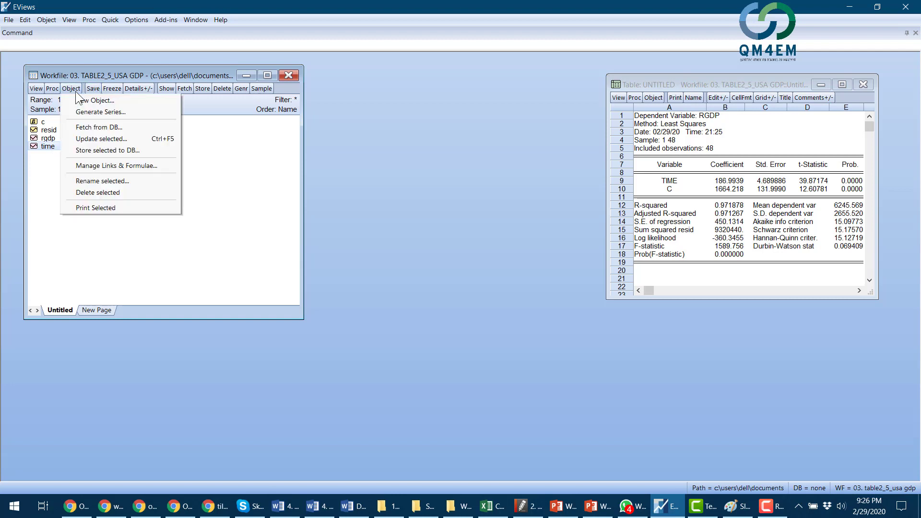
click(87, 114)
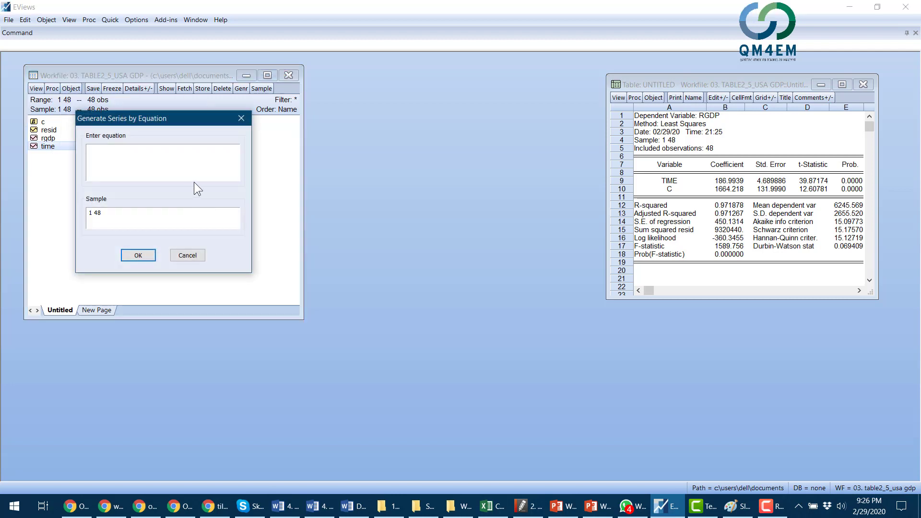
text(time_square = time*time)
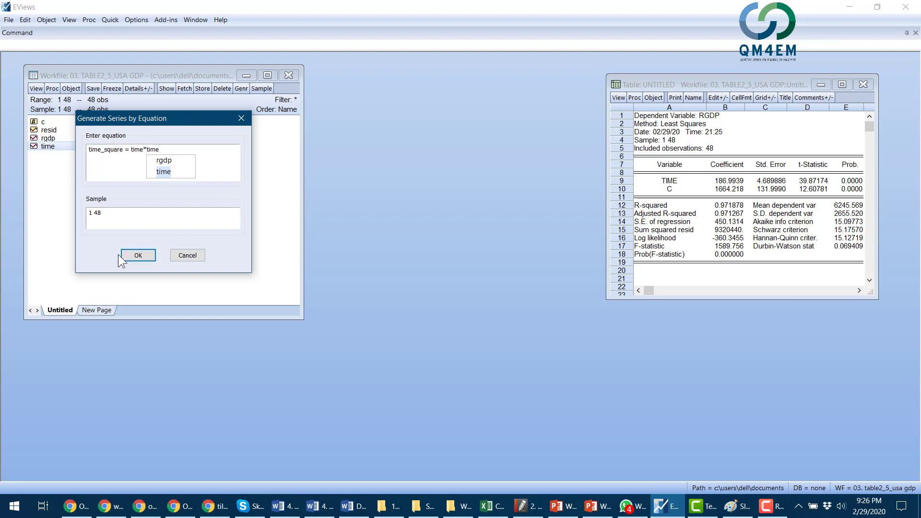
click(132, 256)
click(133, 257)
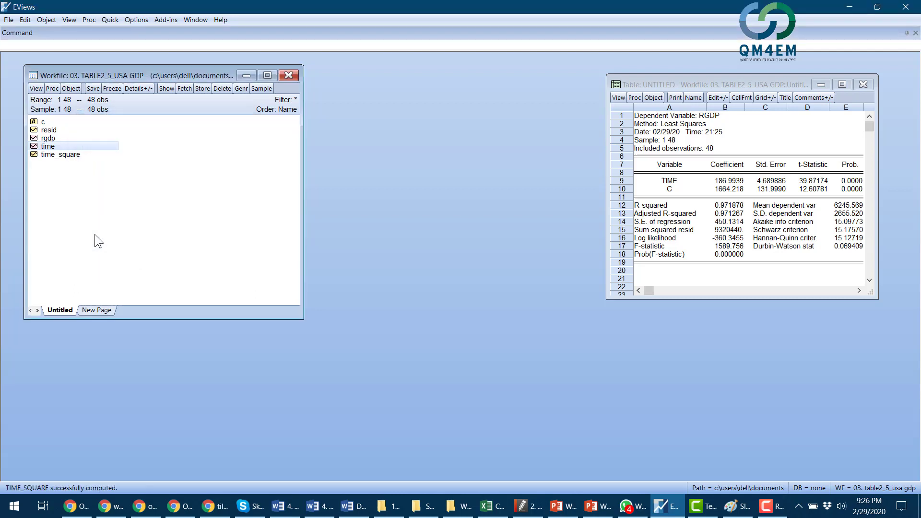
click(52, 138)
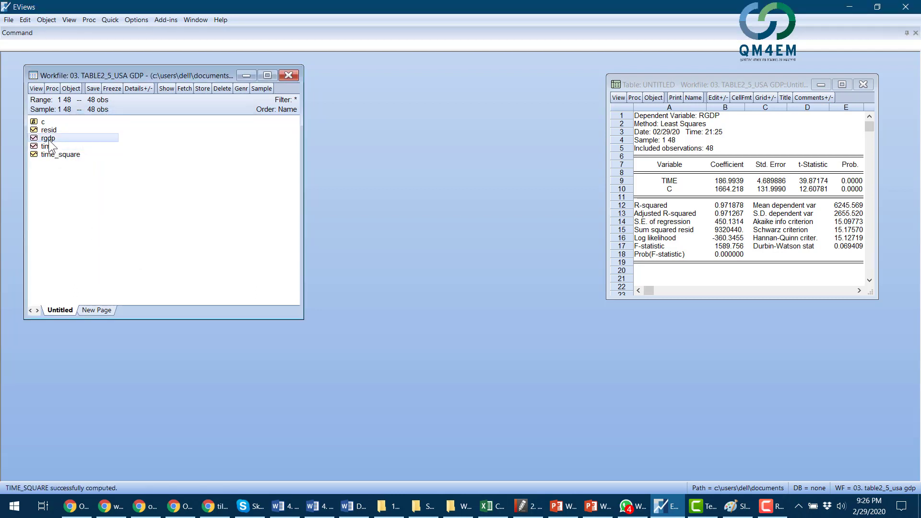
ctrl+click(70, 156)
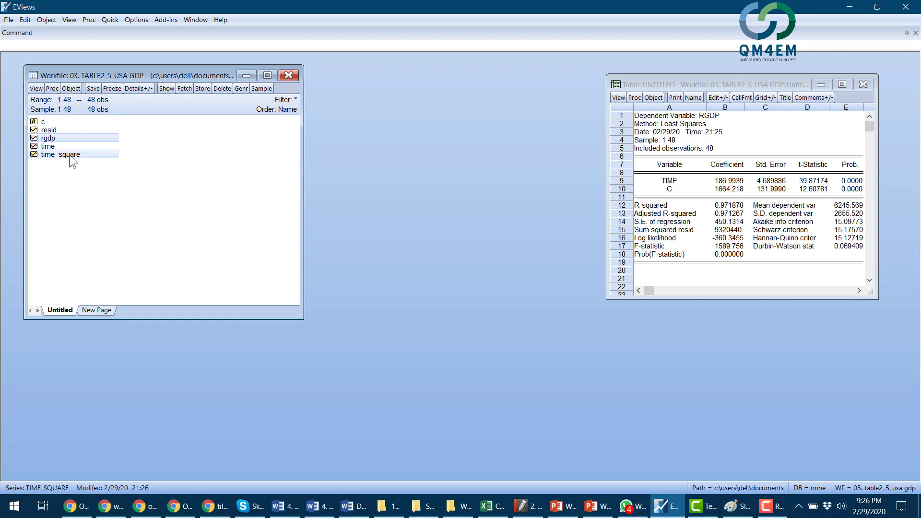
right_click(69, 156)
mouse_move(98, 158)
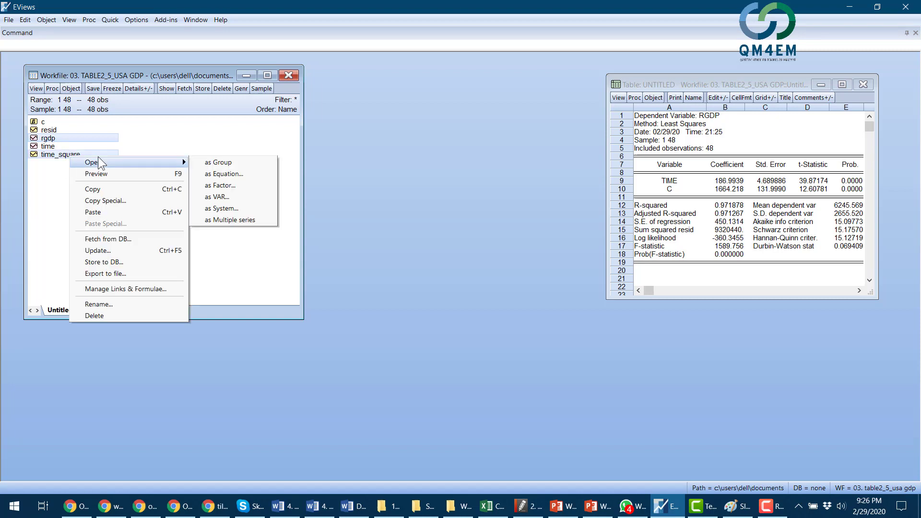
click(233, 173)
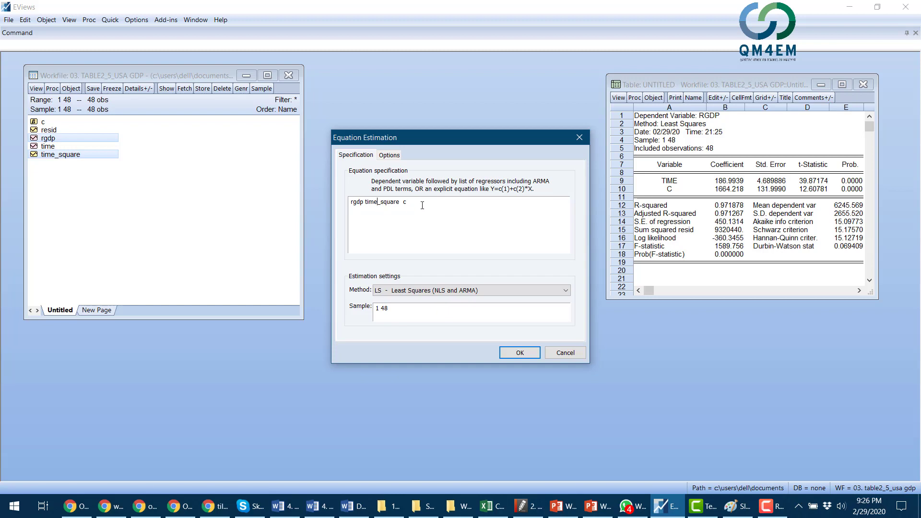
drag(422, 205, 350, 202)
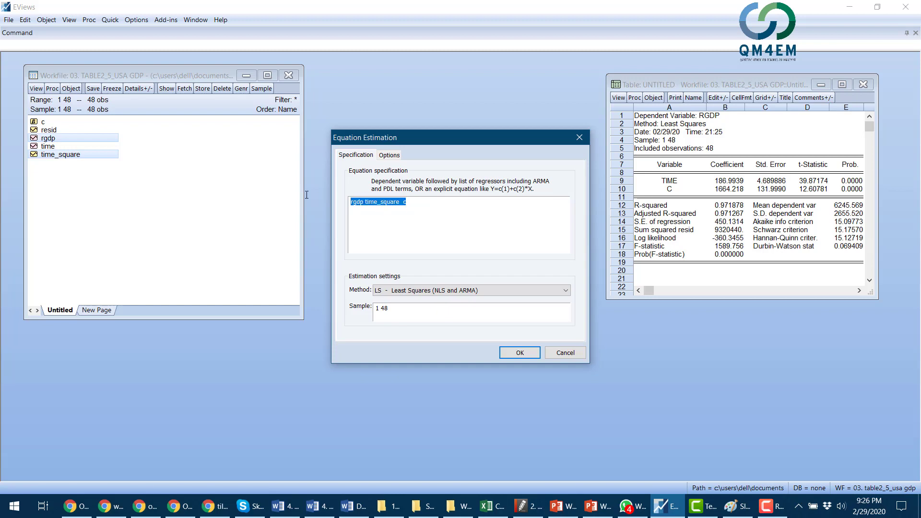
click(560, 353)
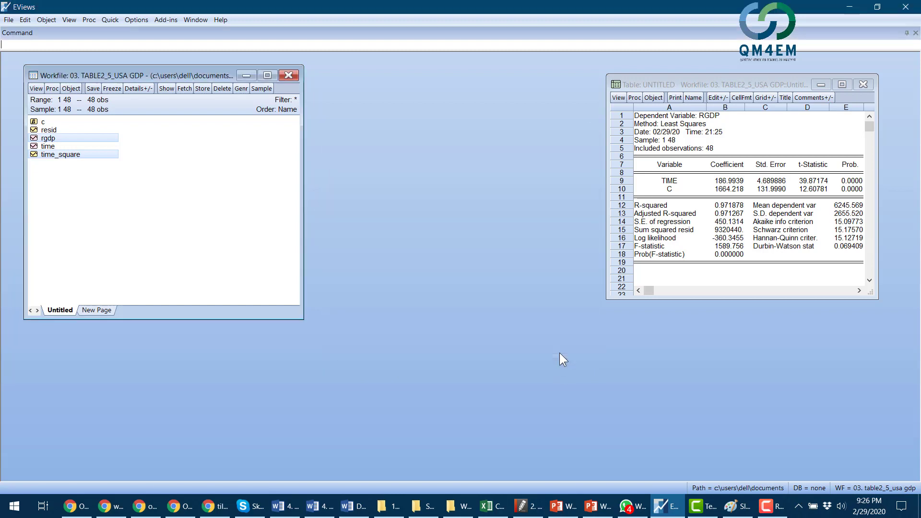
ctrl+click(53, 154)
Step: Open rgdp, time and time_square as the equation 'rgdp time time_square c'
ctrl+click(50, 146)
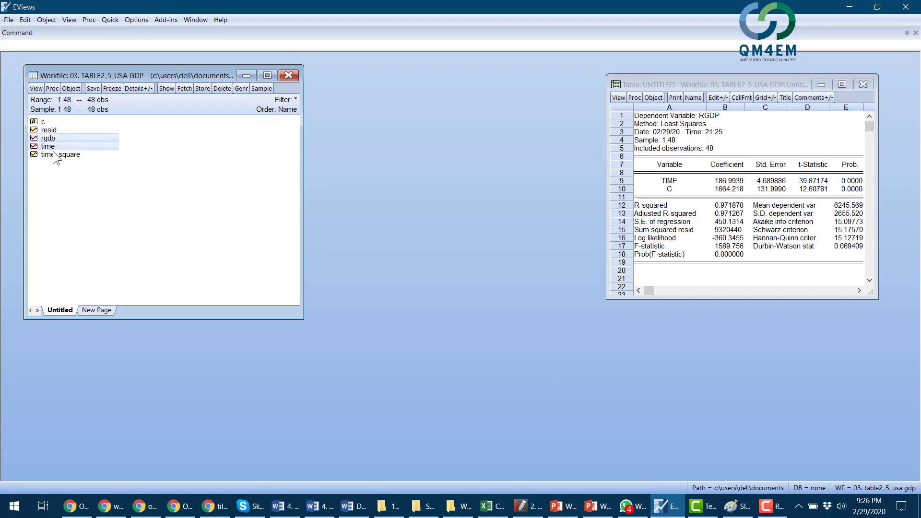
ctrl+click(53, 155)
right_click(70, 148)
mouse_move(96, 154)
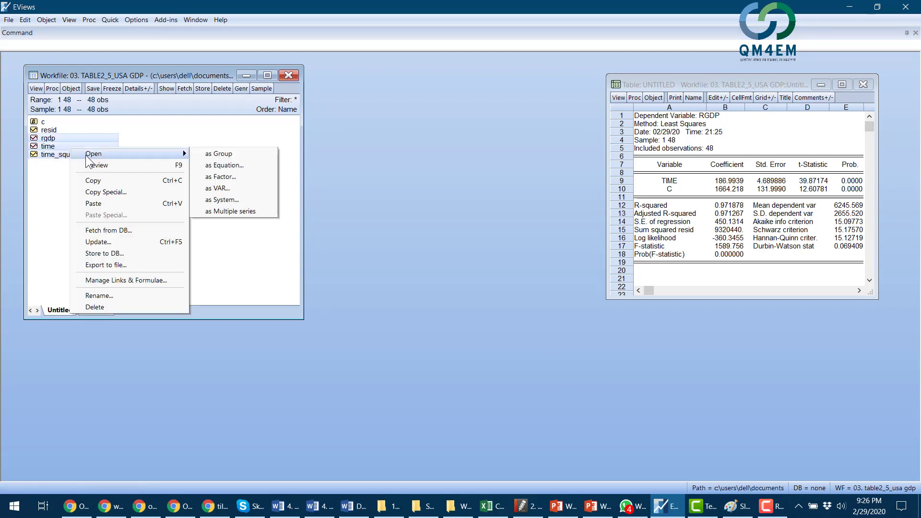
click(214, 163)
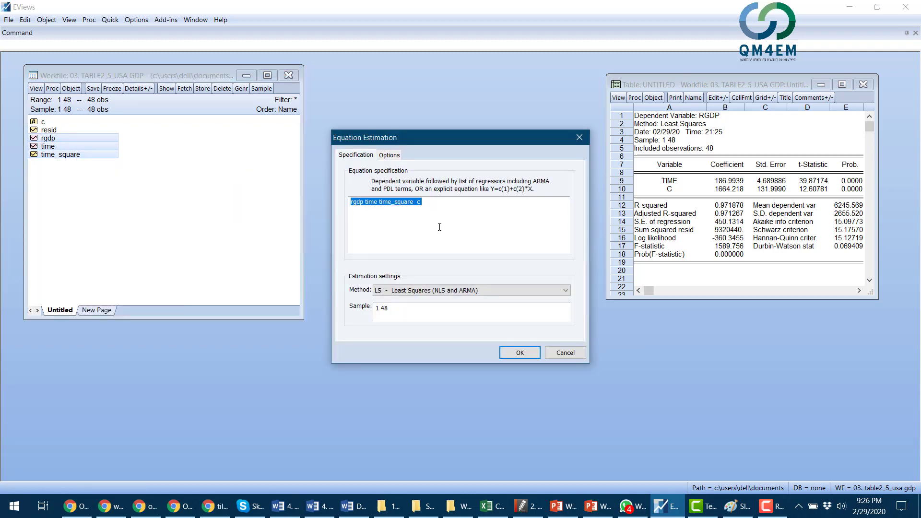
click(351, 202)
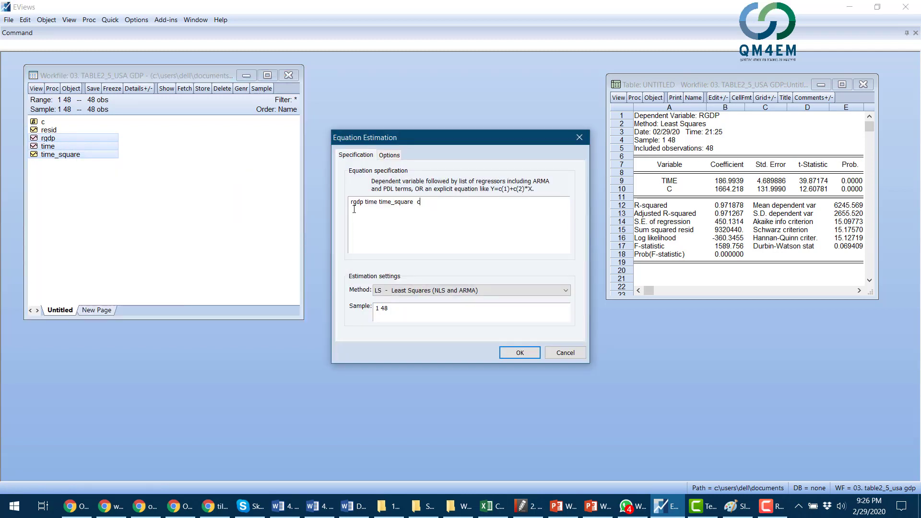
click(387, 203)
Step: Run the quadratic trend regression and place its results beside the frozen linear table
click(510, 358)
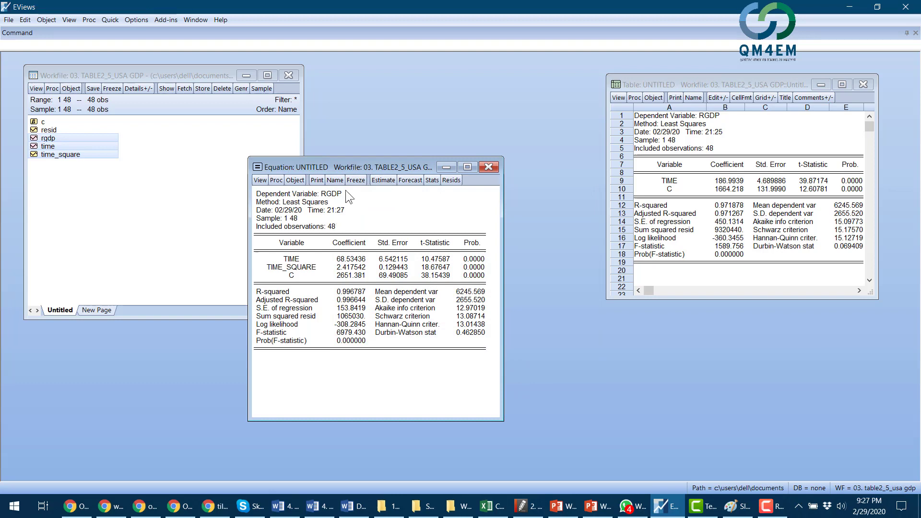
drag(356, 168, 455, 87)
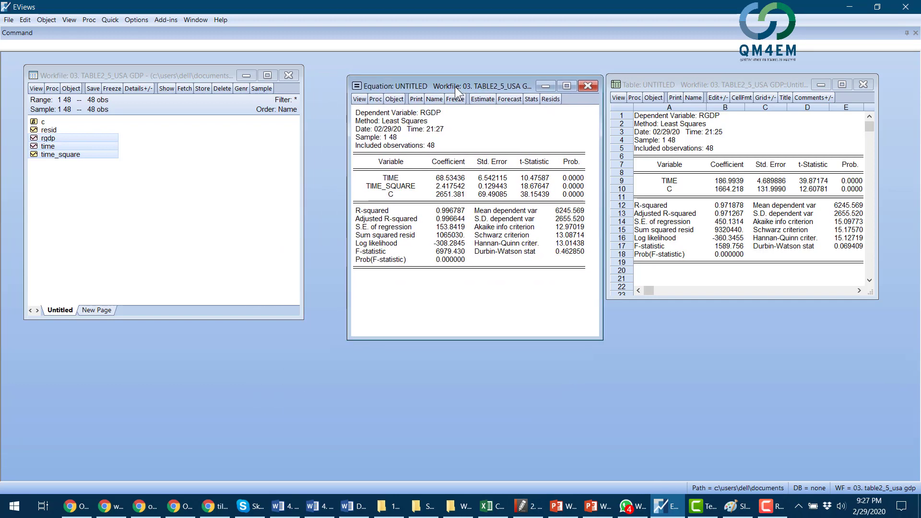